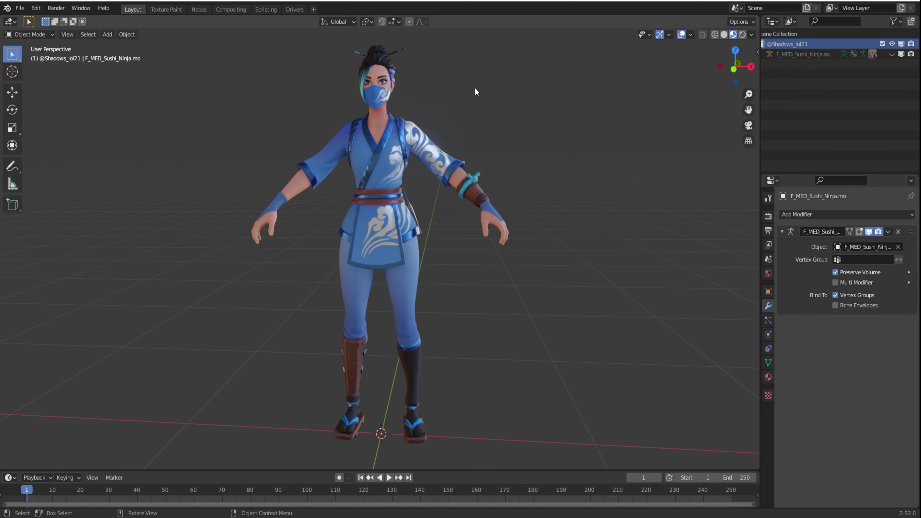
- Add a camera to the scene with the standing character
{"action": "mouse_move", "coordinate": [731, 64]}
{"action": "left_mouse_down"}
{"action": "mouse_move", "coordinate": [652, 65]}
{"action": "mouse_move", "coordinate": [705, 52]}
{"action": "mouse_move", "coordinate": [731, 62]}
{"action": "mouse_move", "coordinate": [703, 69]}
{"action": "mouse_move", "coordinate": [636, 48]}
{"action": "mouse_move", "coordinate": [710, 47]}
{"action": "mouse_move", "coordinate": [677, 75]}
{"action": "mouse_move", "coordinate": [741, 78]}
{"action": "mouse_move", "coordinate": [705, 78]}
{"action": "mouse_move", "coordinate": [722, 72]}
{"action": "left_mouse_up"}
{"action": "left_click", "coordinate": [319, 67]}
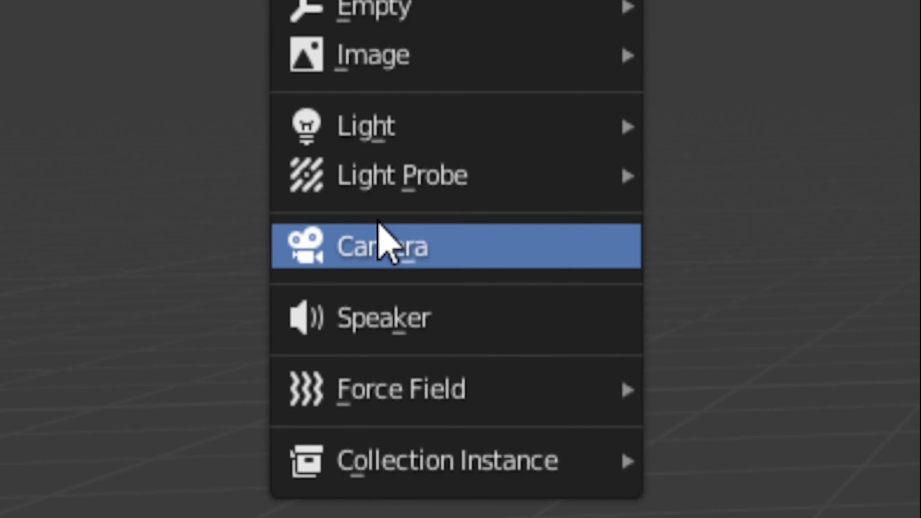
{"action": "left_click", "coordinate": [378, 226]}
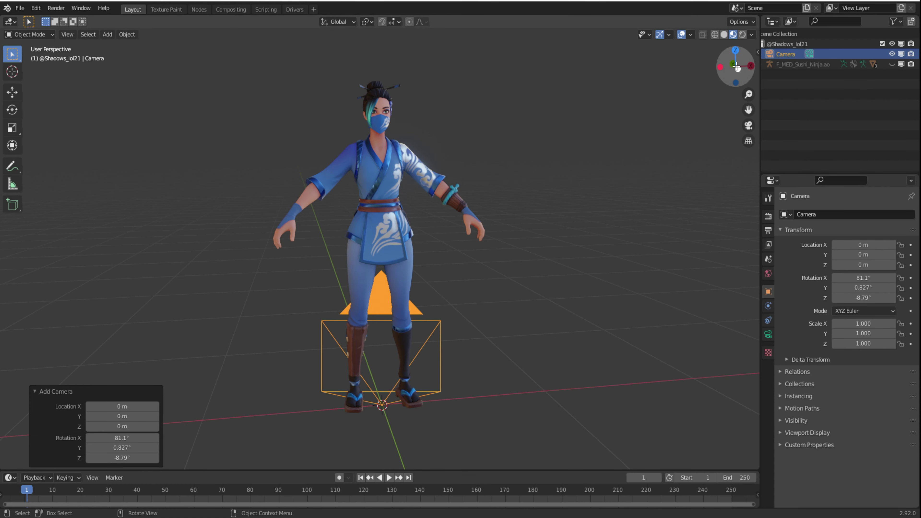
- Move the camera in front of the character to Y about -1.45 m and raise it to Z about 1.09 m
{"action": "left_click", "coordinate": [13, 95]}
{"action": "left_click_drag", "start_coordinate": [414, 388], "coordinate": [196, 343]}
{"action": "left_click", "coordinate": [196, 344]}
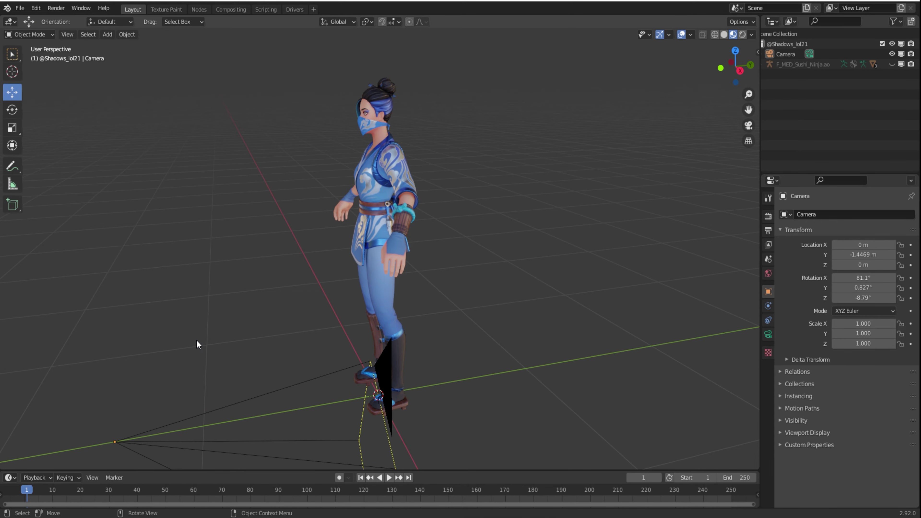
{"action": "left_click", "coordinate": [380, 396]}
{"action": "left_click_drag", "start_coordinate": [110, 410], "coordinate": [78, 193]}
- Move the camera farther back to Y about -2.44 m and up to Z about 1.43 m, and look through it
{"action": "left_click_drag", "start_coordinate": [735, 66], "coordinate": [687, 80]}
{"action": "scroll", "coordinate": [688, 127], "scroll_direction": "down", "scroll_amount": 2}
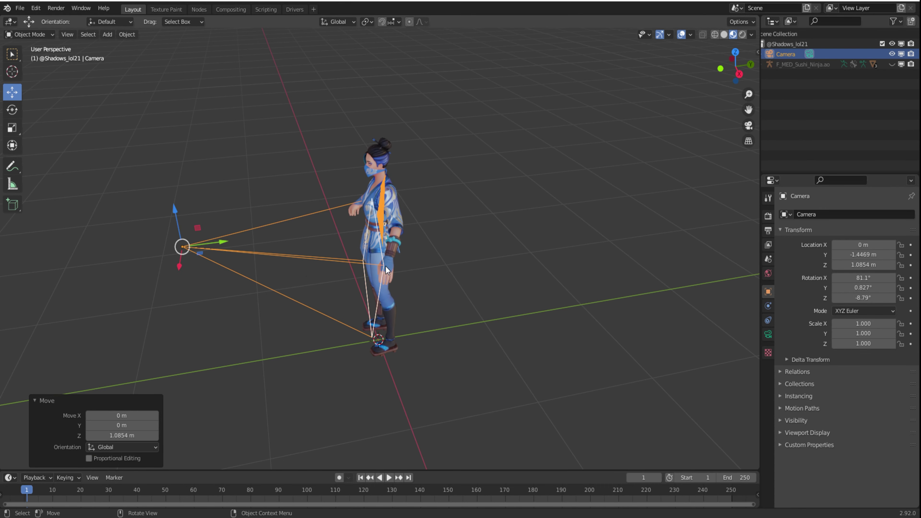
{"action": "left_click_drag", "start_coordinate": [224, 245], "coordinate": [149, 255]}
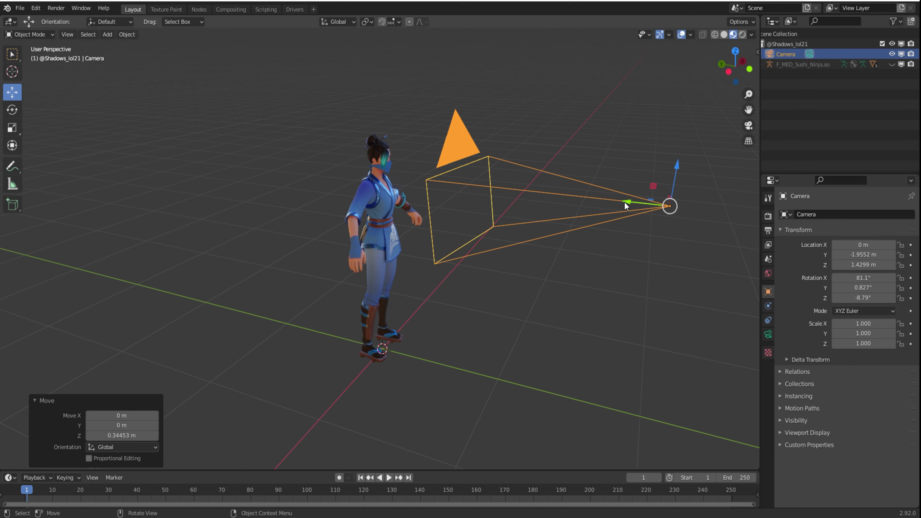
{"action": "left_click_drag", "start_coordinate": [734, 65], "coordinate": [713, 49]}
{"action": "left_click", "coordinate": [748, 125]}
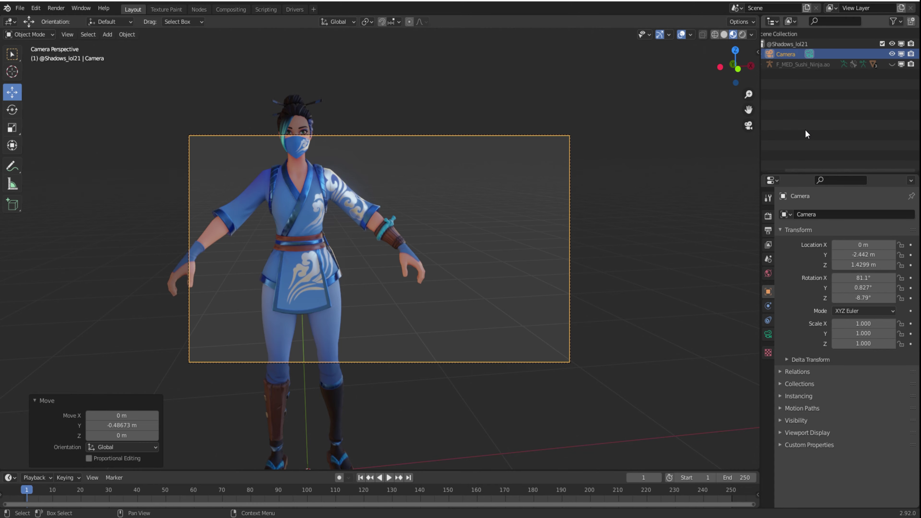
- Raise the camera to Z about 1.72 m and shift it sideways to X about -0.28 m to reframe the character
{"action": "left_click", "coordinate": [748, 126]}
{"action": "left_click_drag", "start_coordinate": [732, 66], "coordinate": [685, 67]}
{"action": "left_click_drag", "start_coordinate": [175, 268], "coordinate": [140, 260]}
{"action": "left_click_drag", "start_coordinate": [738, 87], "coordinate": [721, 76]}
{"action": "key", "text": "g"}
{"action": "left_click", "coordinate": [403, 168]}
{"action": "left_click_drag", "start_coordinate": [404, 131], "coordinate": [404, 107]}
{"action": "left_click_drag", "start_coordinate": [365, 146], "coordinate": [351, 146]}
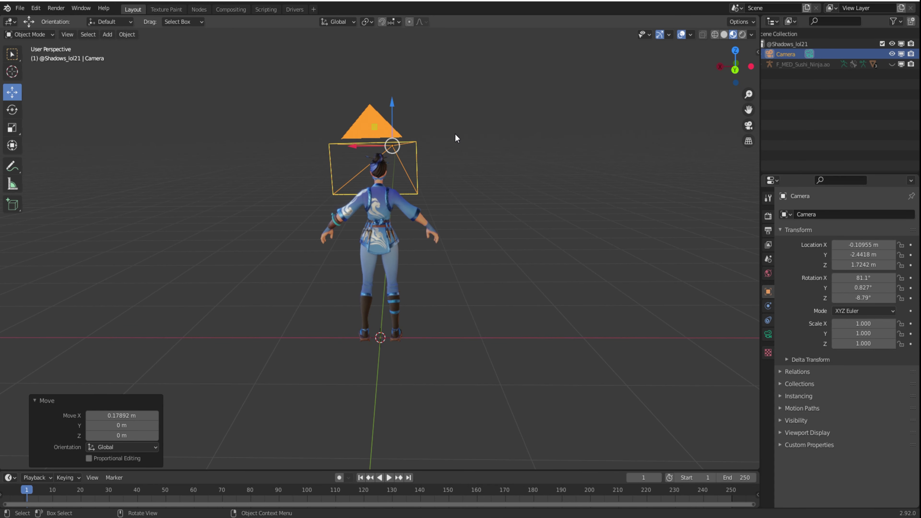
{"action": "left_click_drag", "start_coordinate": [735, 66], "coordinate": [708, 121]}
{"action": "left_click_drag", "start_coordinate": [312, 304], "coordinate": [278, 302]}
{"action": "left_click", "coordinate": [740, 129]}
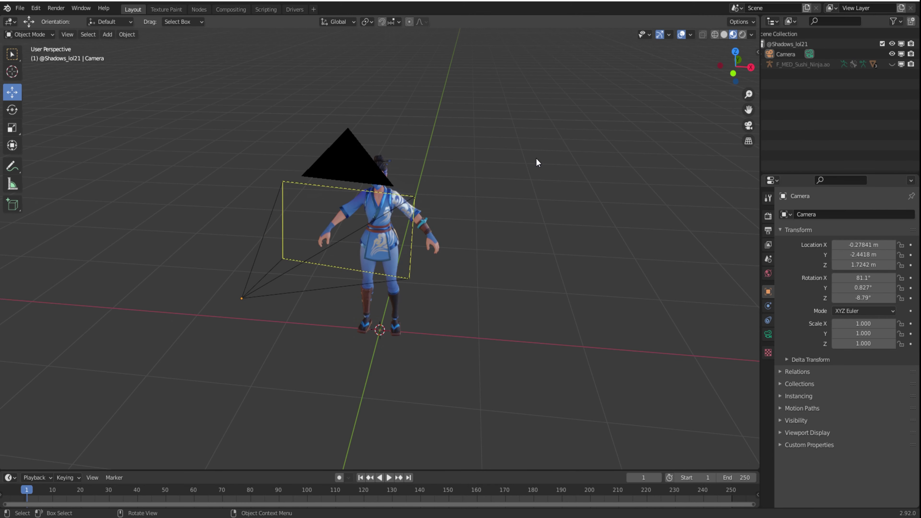
- Rotate the camera to about -2.35° around Z and 80.2° around X so it faces the character
{"action": "left_click_drag", "start_coordinate": [727, 71], "coordinate": [681, 85]}
{"action": "left_click", "coordinate": [12, 109]}
{"action": "left_click", "coordinate": [66, 226]}
{"action": "left_click_drag", "start_coordinate": [72, 246], "coordinate": [69, 246]}
{"action": "left_click", "coordinate": [70, 245]}
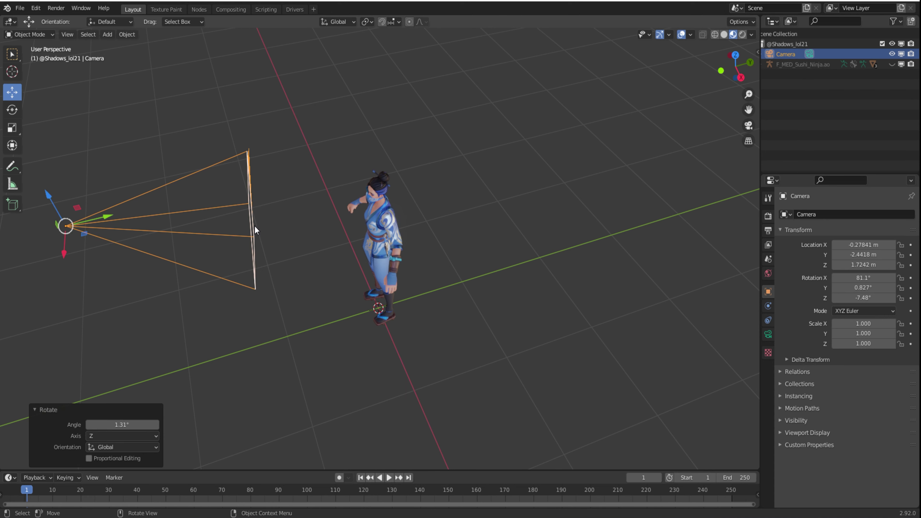
{"action": "left_click", "coordinate": [10, 97]}
{"action": "left_click", "coordinate": [12, 110]}
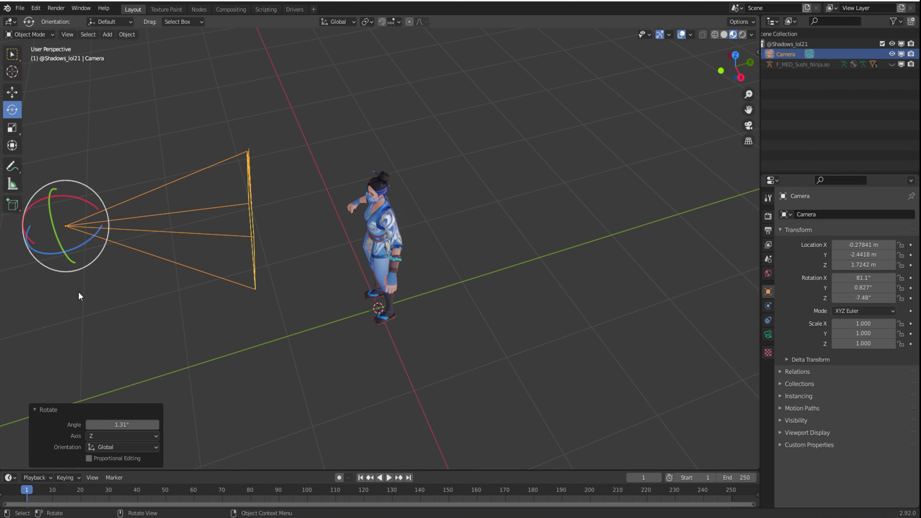
{"action": "key", "text": "r"}
{"action": "key", "text": "z"}
{"action": "left_click", "coordinate": [86, 242]}
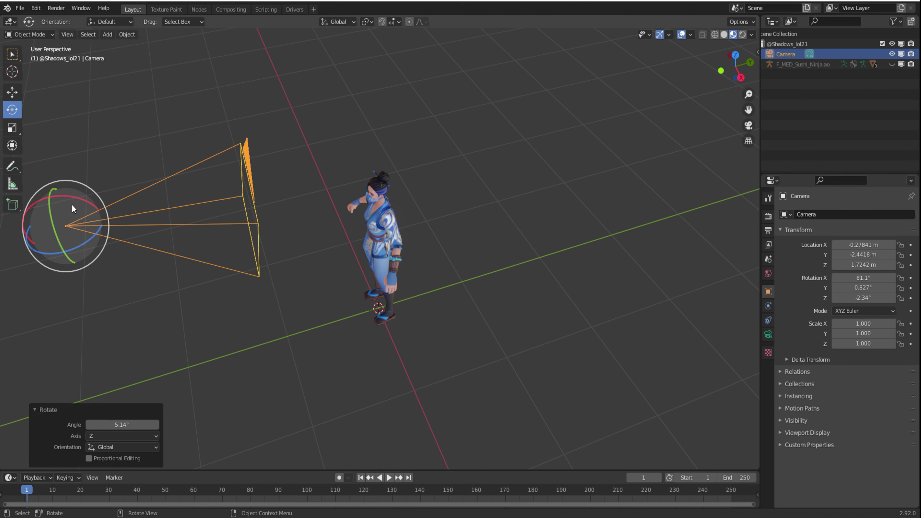
{"action": "key", "text": "r"}
{"action": "key", "text": "x"}
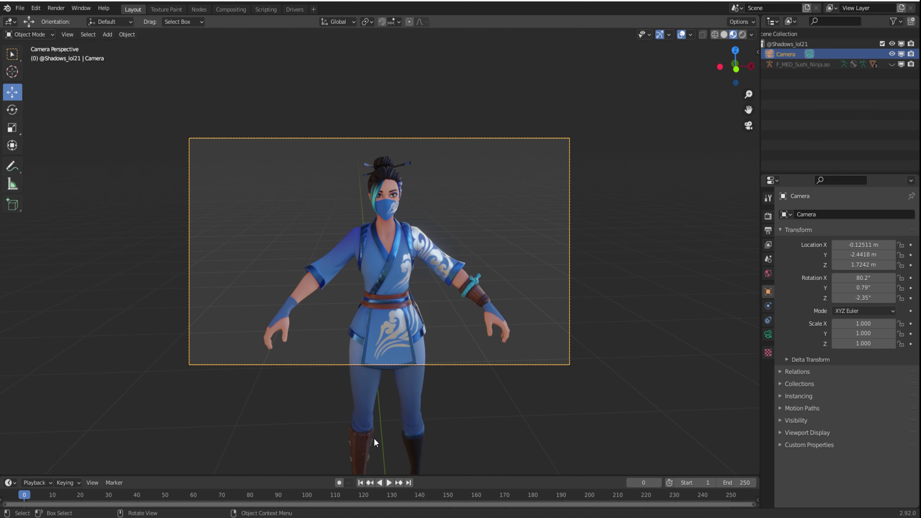
- Enlarge the timeline area below the viewport and turn on auto keying
{"action": "left_click_drag", "start_coordinate": [190, 478], "coordinate": [218, 262]}
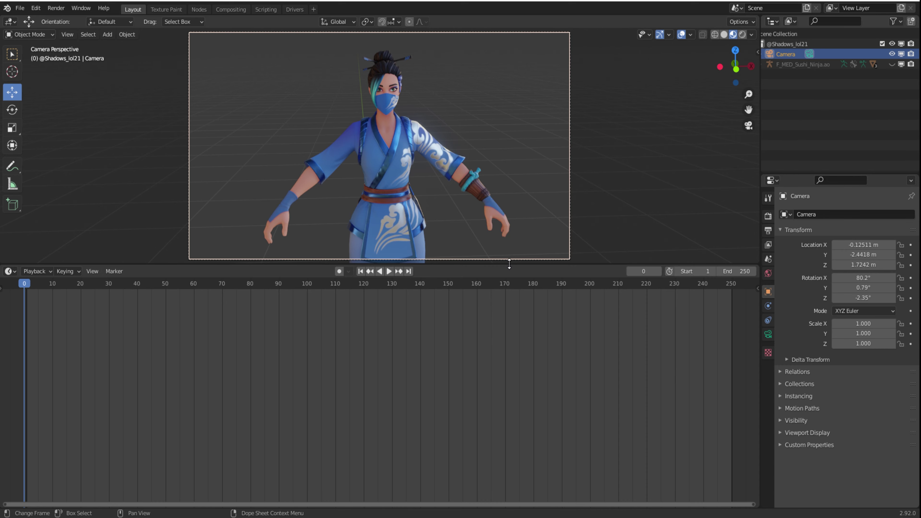
{"action": "left_click_drag", "start_coordinate": [508, 265], "coordinate": [507, 327]}
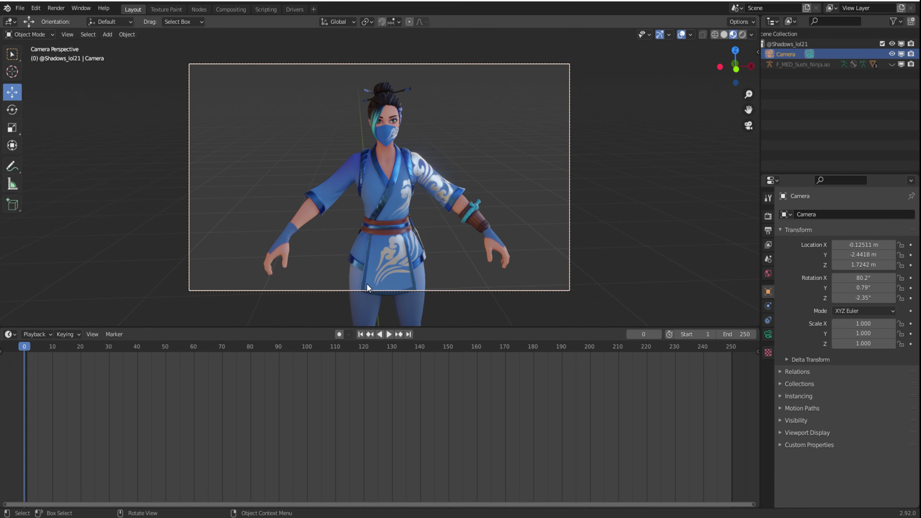
{"action": "middle_click_drag", "start_coordinate": [366, 283], "coordinate": [300, 98]}
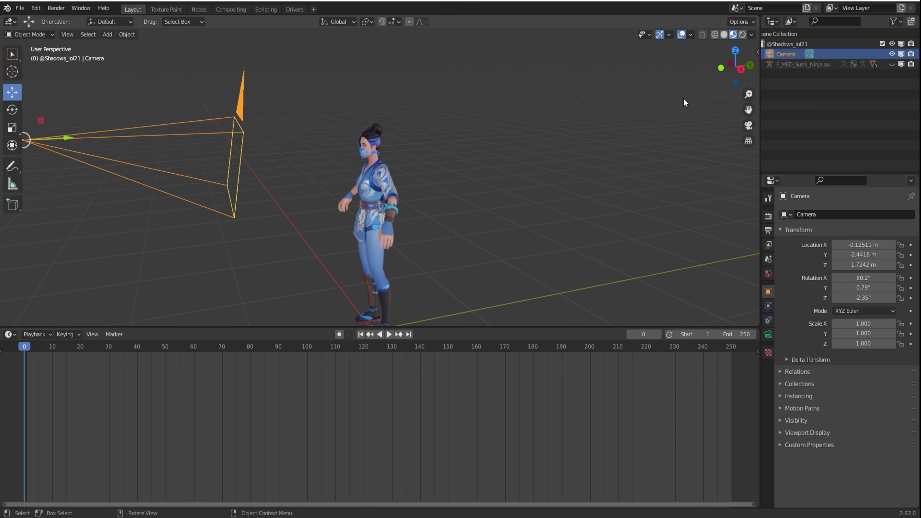
{"action": "middle_click_drag", "start_coordinate": [684, 102], "coordinate": [338, 339]}
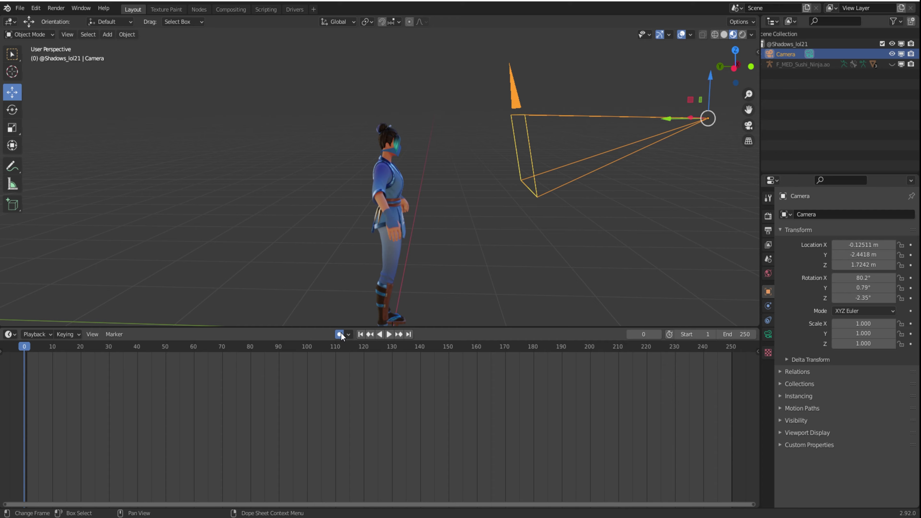
- Nudge the camera slightly along X to record its first keyframe at frame 0, and check the framing through the camera
{"action": "left_click_drag", "start_coordinate": [735, 67], "coordinate": [678, 90]}
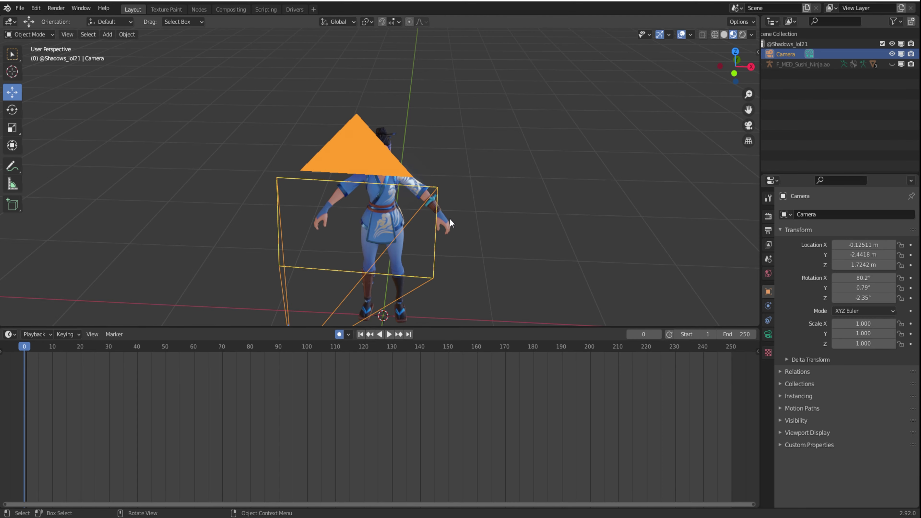
{"action": "scroll", "coordinate": [452, 224], "scroll_direction": "down", "scroll_amount": 2}
{"action": "left_click_drag", "start_coordinate": [723, 71], "coordinate": [733, 63]}
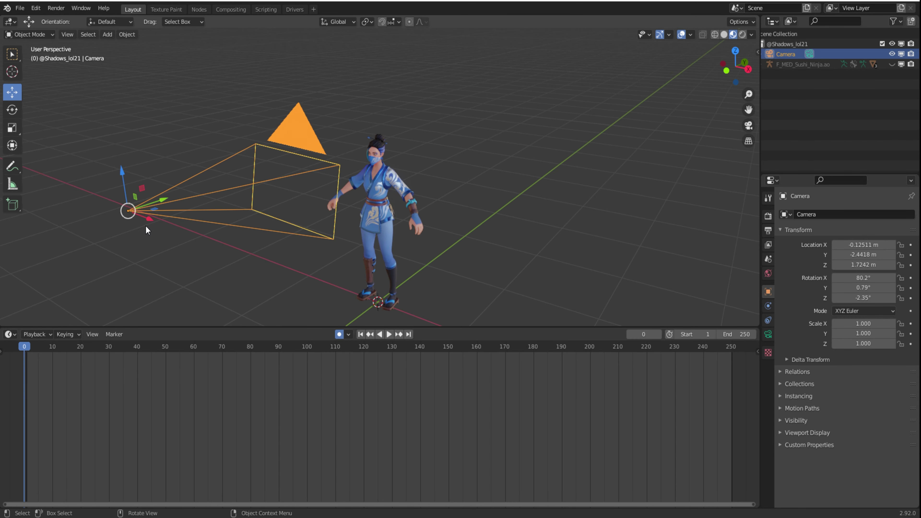
{"action": "left_click_drag", "start_coordinate": [148, 221], "coordinate": [147, 221]}
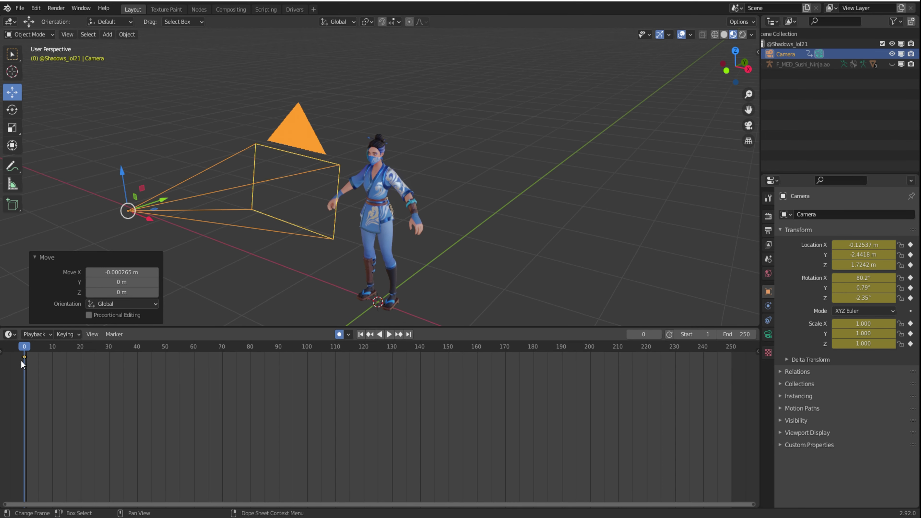
{"action": "left_click", "coordinate": [748, 125]}
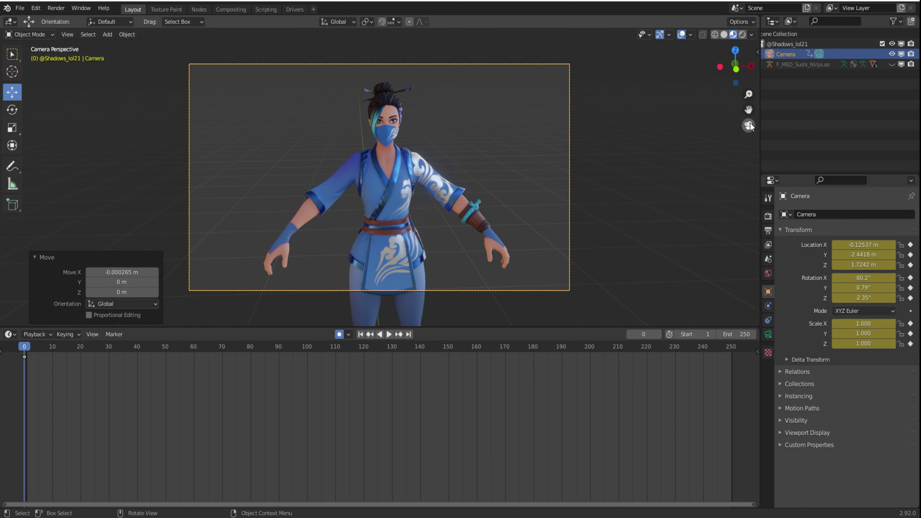
{"action": "left_click", "coordinate": [748, 126]}
- At frame 30, shift the camera sideways to X about 1.16 m and turn it to about 20.9° around Z toward the character
{"action": "mouse_move", "coordinate": [734, 69]}
{"action": "left_mouse_down"}
{"action": "mouse_move", "coordinate": [756, 55]}
{"action": "mouse_move", "coordinate": [746, 76]}
{"action": "left_mouse_up"}
{"action": "left_click", "coordinate": [12, 110]}
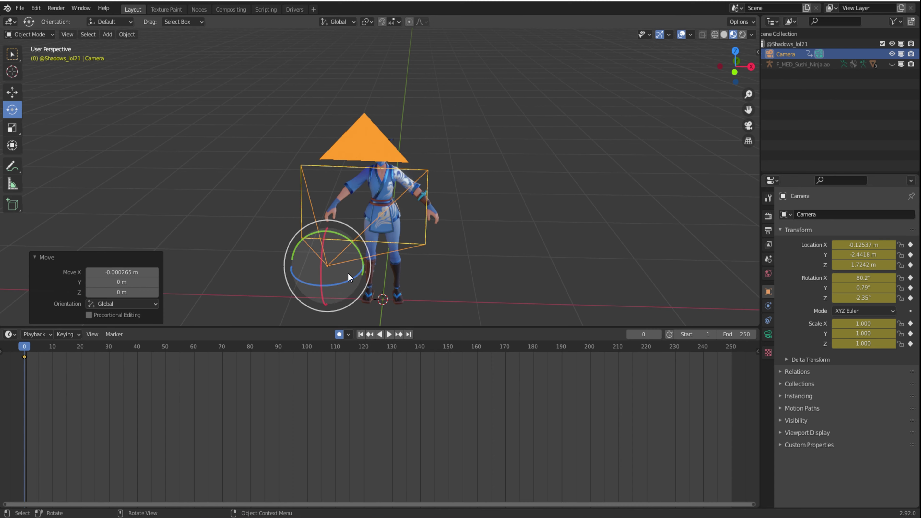
{"action": "left_click_drag", "start_coordinate": [19, 349], "coordinate": [109, 349]}
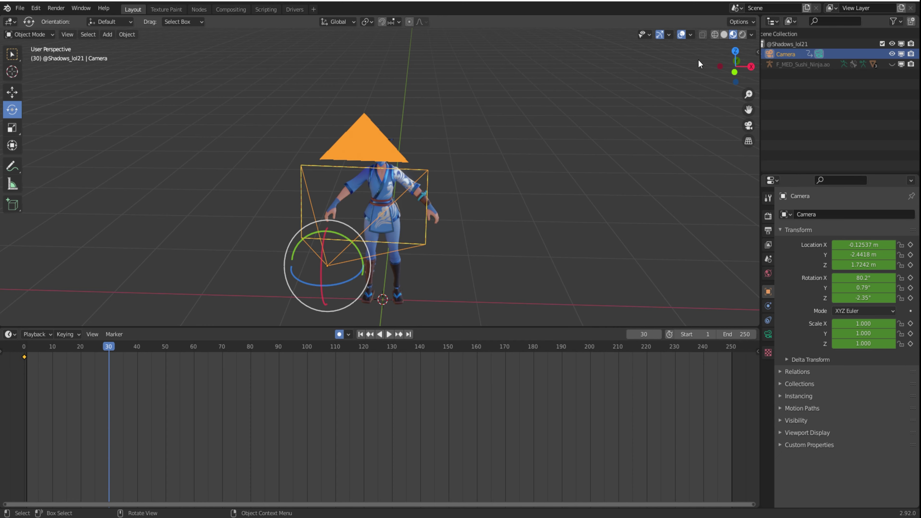
{"action": "left_click_drag", "start_coordinate": [735, 67], "coordinate": [473, 177]}
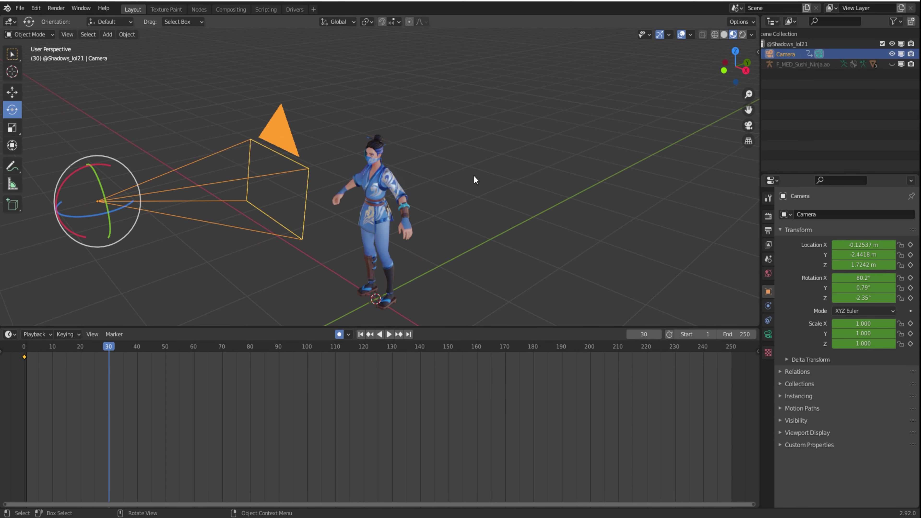
{"action": "mouse_move", "coordinate": [735, 67]}
{"action": "left_mouse_down"}
{"action": "mouse_move", "coordinate": [732, 47]}
{"action": "mouse_move", "coordinate": [735, 55]}
{"action": "left_mouse_up"}
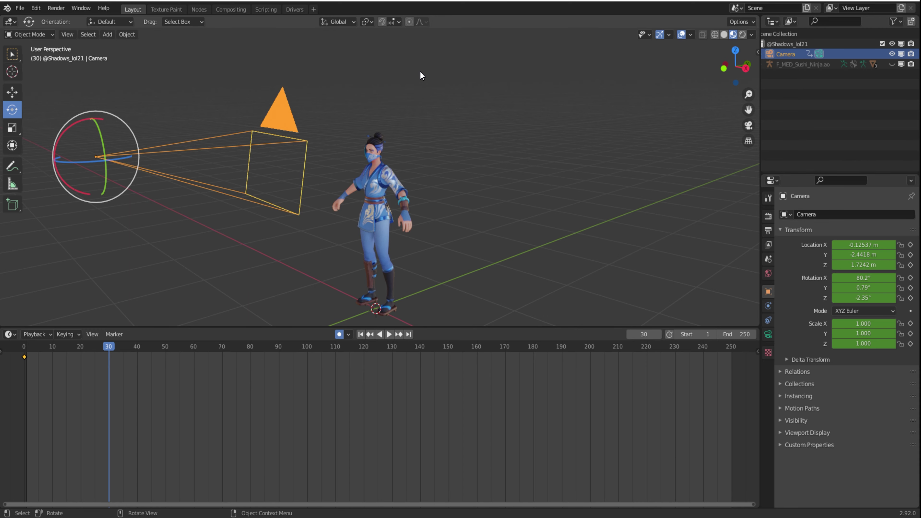
{"action": "left_click_drag", "start_coordinate": [735, 67], "coordinate": [756, 69]}
{"action": "left_click_drag", "start_coordinate": [335, 261], "coordinate": [617, 254]}
- Lower the camera at frame 30 to Z about 1.69 m and check the framing through it
{"action": "left_click", "coordinate": [12, 92]}
{"action": "left_click", "coordinate": [748, 126]}
{"action": "left_click", "coordinate": [748, 126]}
{"action": "left_click_drag", "start_coordinate": [585, 215], "coordinate": [584, 221]}
{"action": "left_click_drag", "start_coordinate": [737, 63], "coordinate": [681, 71]}
{"action": "left_click", "coordinate": [746, 127]}
{"action": "left_click", "coordinate": [745, 127]}
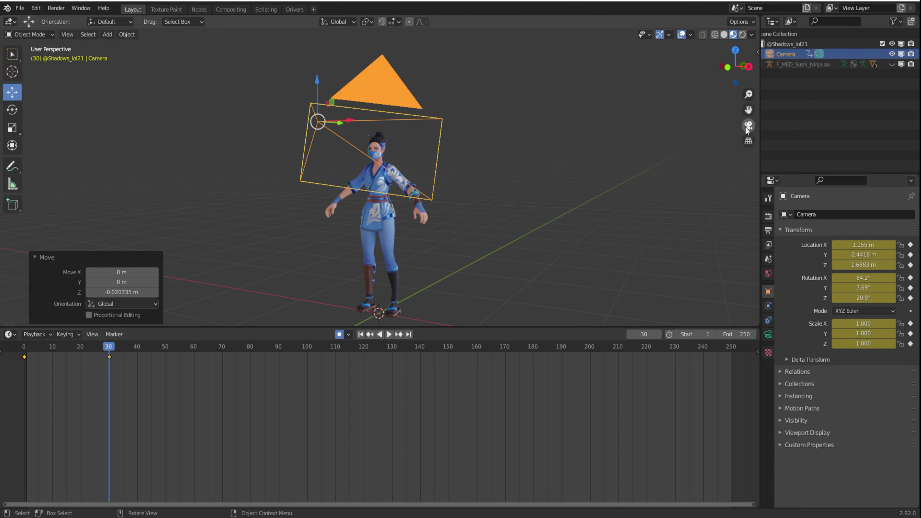
- Move the frame 30 camera to Z about 1.61 m and X about 1.26 m, and review it in camera view
{"action": "left_click", "coordinate": [747, 126]}
{"action": "left_click", "coordinate": [745, 125]}
{"action": "left_click", "coordinate": [745, 125]}
{"action": "left_click", "coordinate": [744, 125]}
{"action": "left_click_drag", "start_coordinate": [320, 80], "coordinate": [320, 96]}
{"action": "left_click_drag", "start_coordinate": [350, 137], "coordinate": [368, 138]}
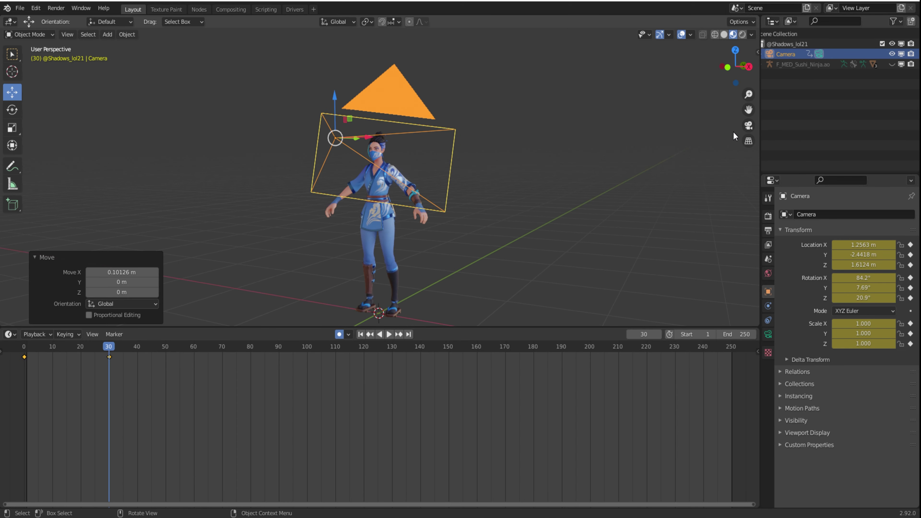
{"action": "left_click", "coordinate": [748, 125]}
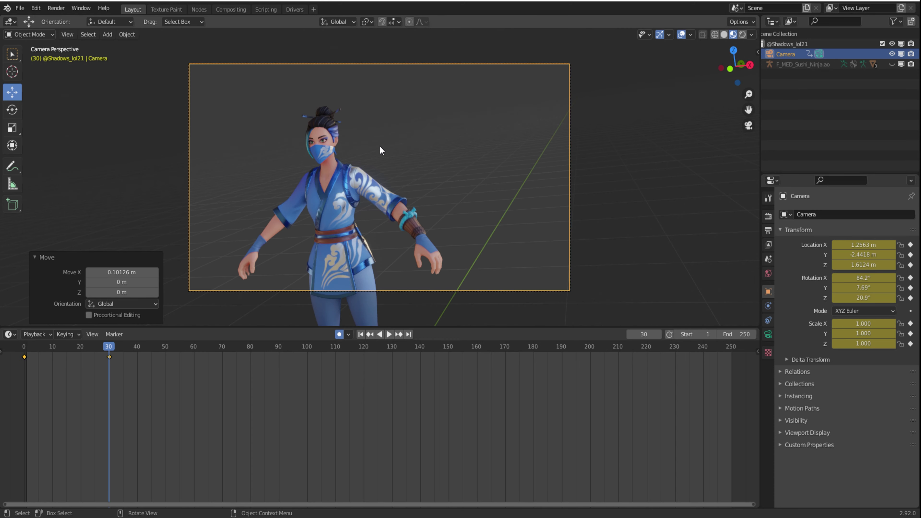
- Fine-tune the frame 30 camera position to X about 1.17 m and Z about 1.59 m, and view the result through the camera
{"action": "left_click", "coordinate": [748, 126]}
{"action": "left_click_drag", "start_coordinate": [367, 137], "coordinate": [352, 138]}
{"action": "left_click_drag", "start_coordinate": [321, 95], "coordinate": [321, 99]}
{"action": "left_click", "coordinate": [748, 125]}
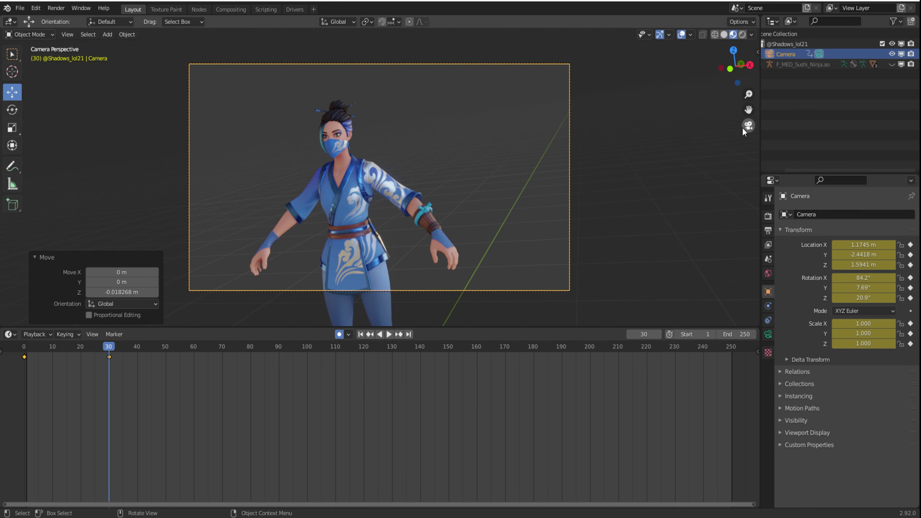
- At frame 101, pull the camera back to Y about -3.04 m to record a third keyframe, and look through the camera
{"action": "left_click_drag", "start_coordinate": [108, 346], "coordinate": [314, 382]}
{"action": "left_click", "coordinate": [747, 126]}
{"action": "left_click_drag", "start_coordinate": [731, 59], "coordinate": [682, 60]}
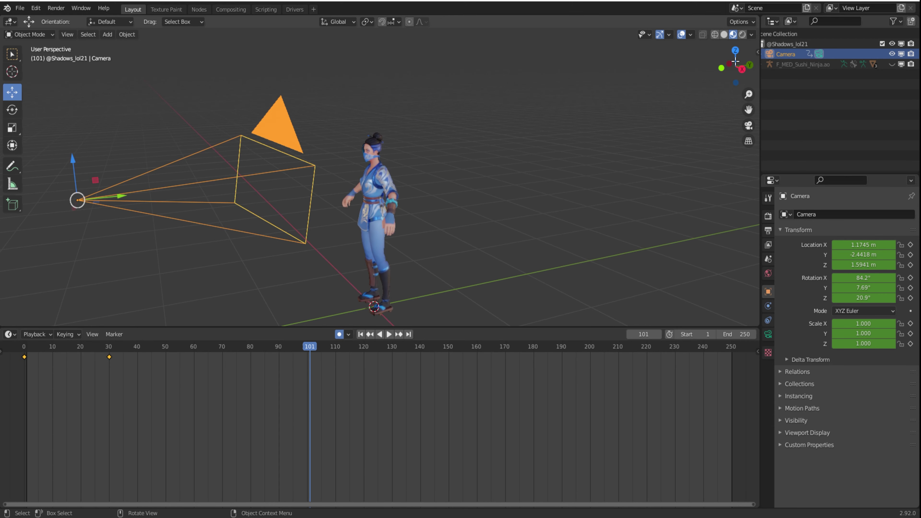
{"action": "left_click_drag", "start_coordinate": [117, 199], "coordinate": [53, 201]}
{"action": "key", "text": "KP_0"}
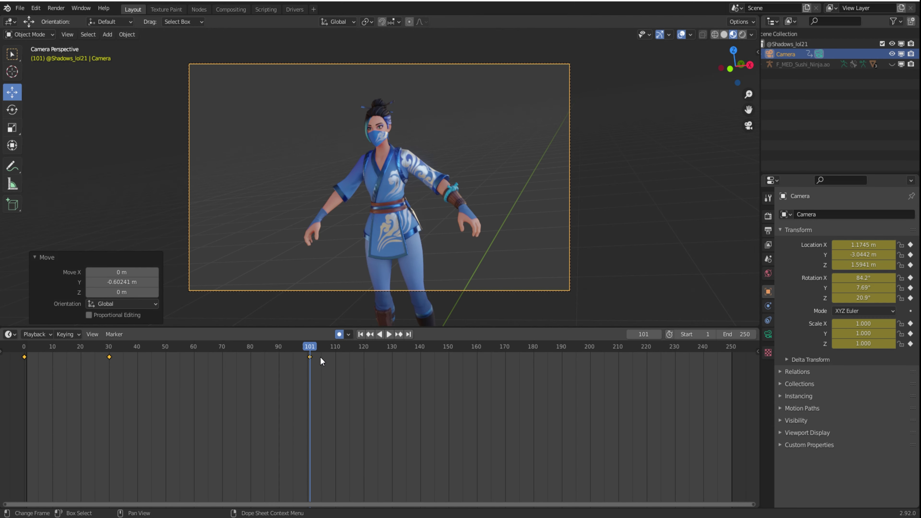
- Play back and scrub the keyframed camera movement in camera view
{"action": "key", "text": "space"}
{"action": "left_click_drag", "start_coordinate": [320, 356], "coordinate": [149, 357]}
{"action": "key", "text": "space"}
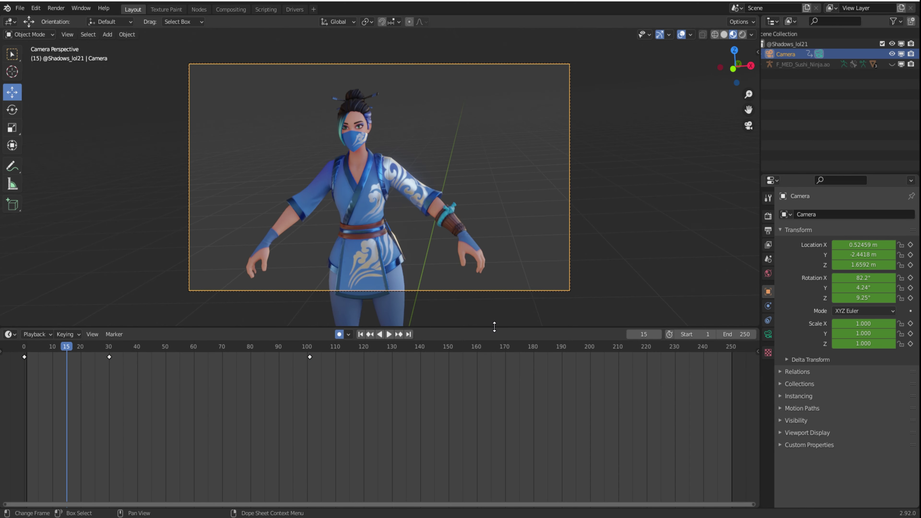
- Split the 3D viewport vertically and switch the new narrow area to the Graph Editor
{"action": "right_click", "coordinate": [494, 326]}
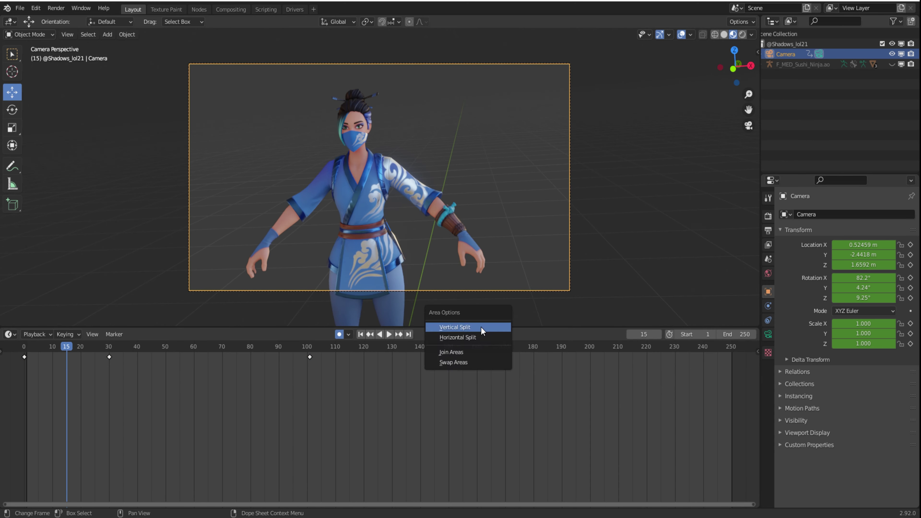
{"action": "left_click", "coordinate": [458, 326]}
{"action": "left_click", "coordinate": [616, 203]}
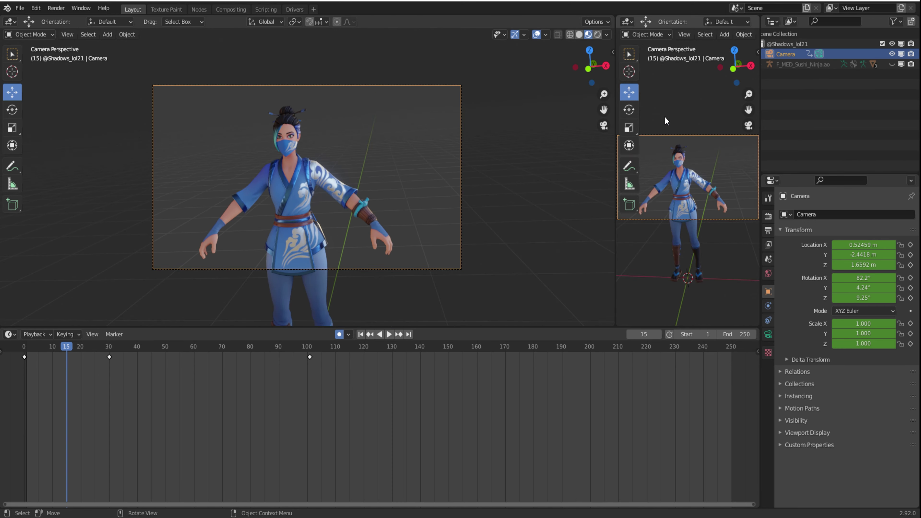
{"action": "left_click", "coordinate": [624, 22]}
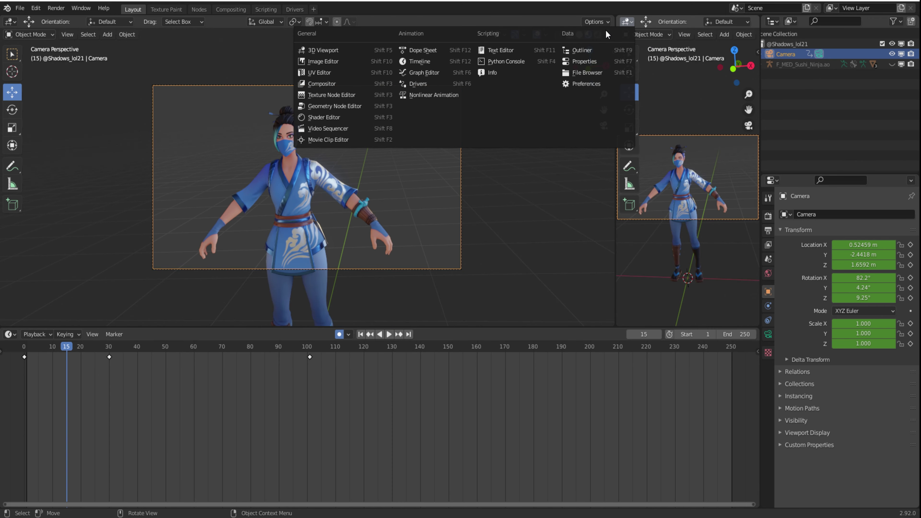
{"action": "left_click", "coordinate": [417, 72]}
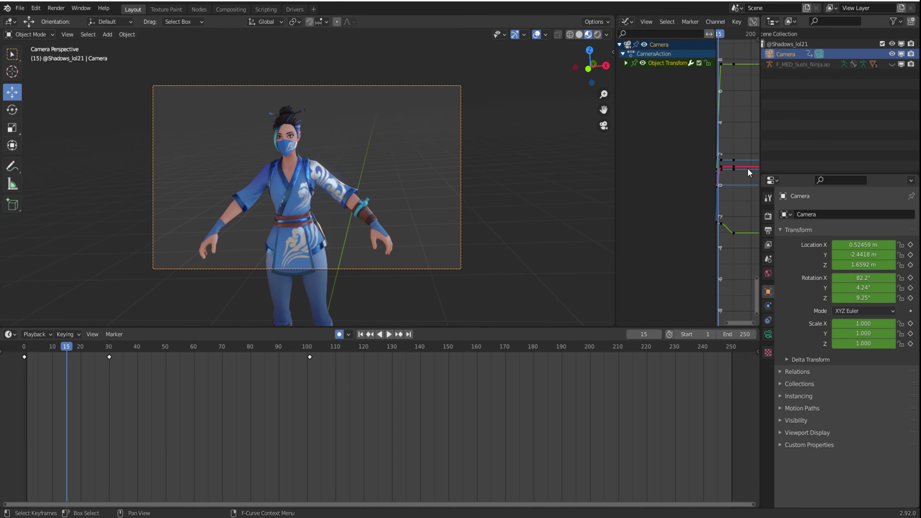
- Select all of the camera's keyframes and smooth their motion curves in the Graph Editor
{"action": "left_click_drag", "start_coordinate": [345, 362], "coordinate": [22, 357]}
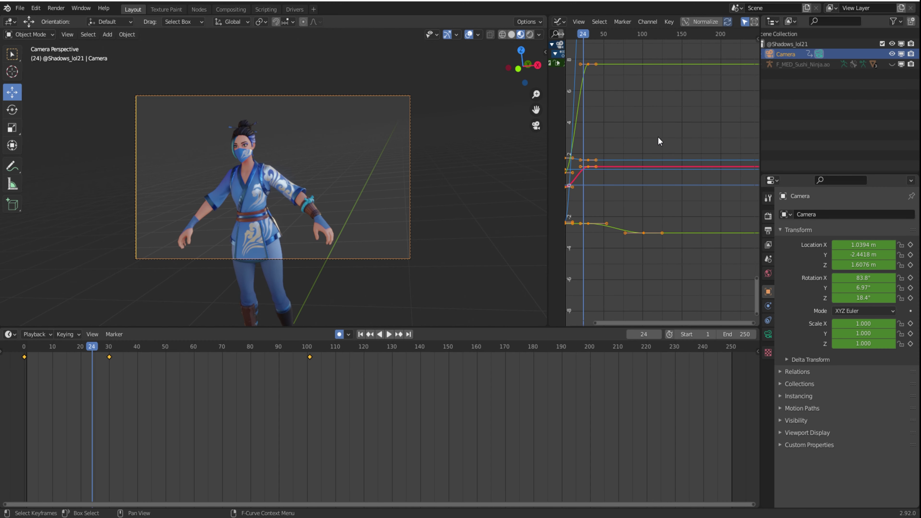
{"action": "left_click", "coordinate": [669, 21]}
{"action": "left_click", "coordinate": [695, 249]}
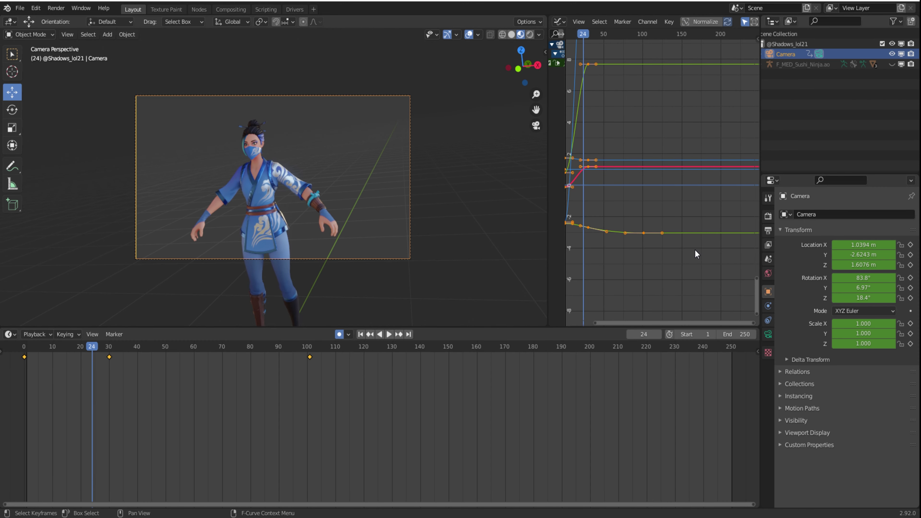
- Play back and scrub the smoothed camera animation in camera view
{"action": "key", "text": "shift+Left"}
{"action": "key", "text": "space"}
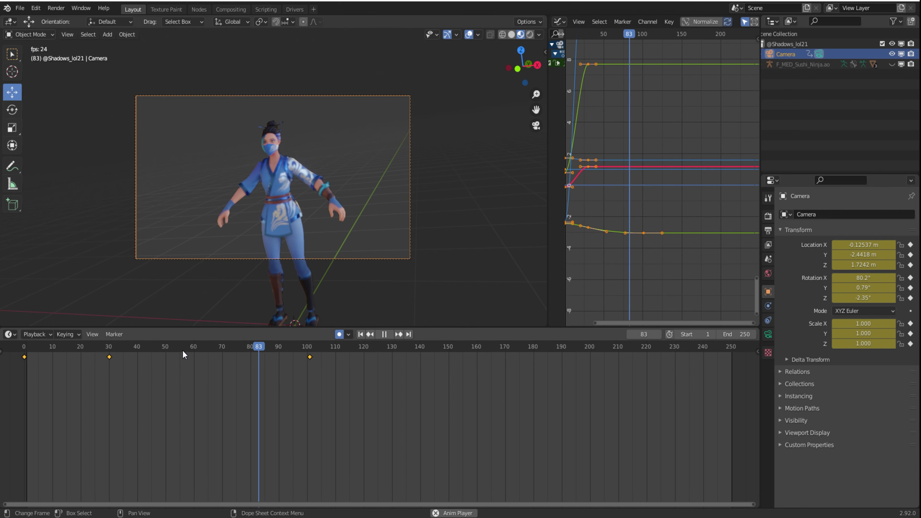
{"action": "scroll", "coordinate": [163, 352], "scroll_direction": "up", "scroll_amount": 1}
{"action": "left_click_drag", "start_coordinate": [162, 349], "coordinate": [2, 341]}
{"action": "key", "text": "space"}
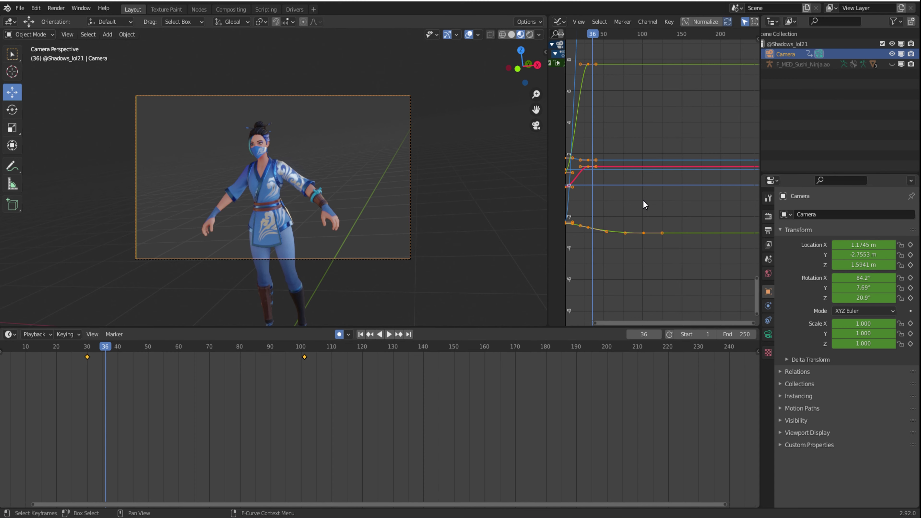
- Nudge the frame 101 keyframe's incoming handle slightly down on the camera's Y location curve and play back the motion
{"action": "left_click_drag", "start_coordinate": [624, 232], "coordinate": [624, 234]}
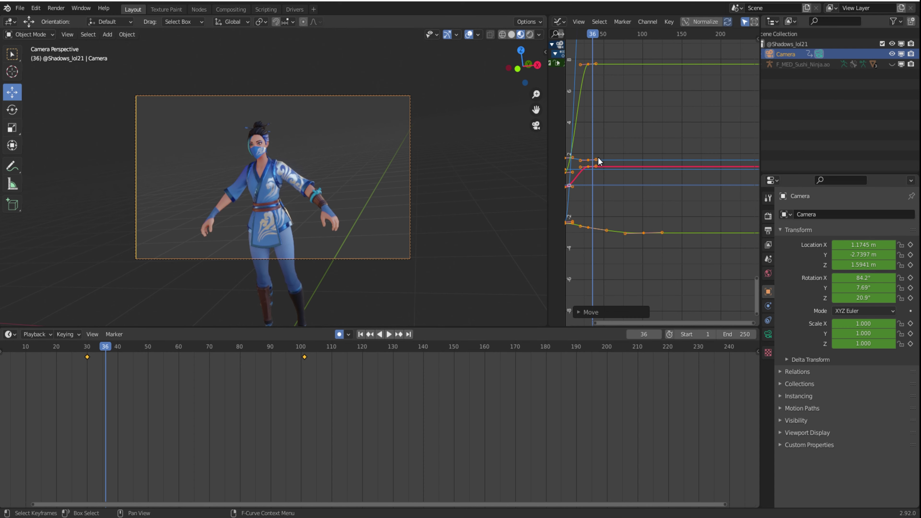
{"action": "left_click", "coordinate": [622, 278]}
{"action": "key", "text": "ctrl+z"}
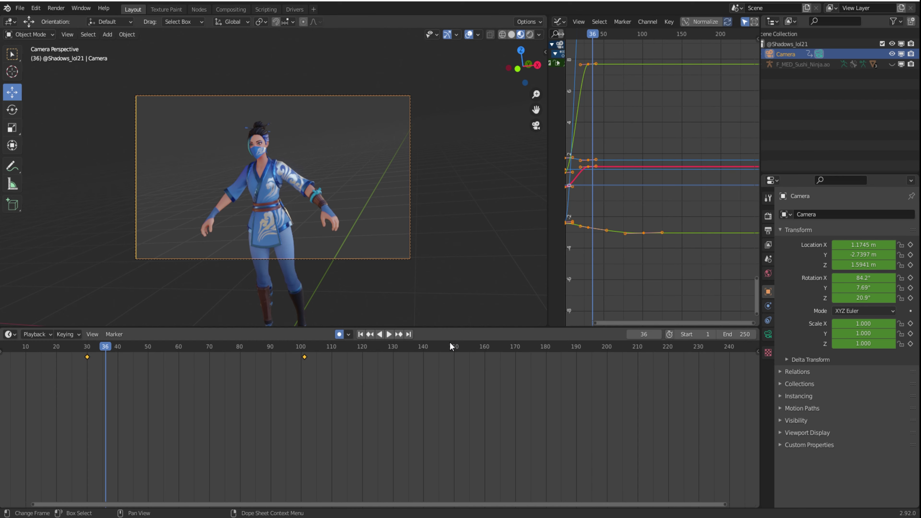
{"action": "left_click", "coordinate": [668, 22]}
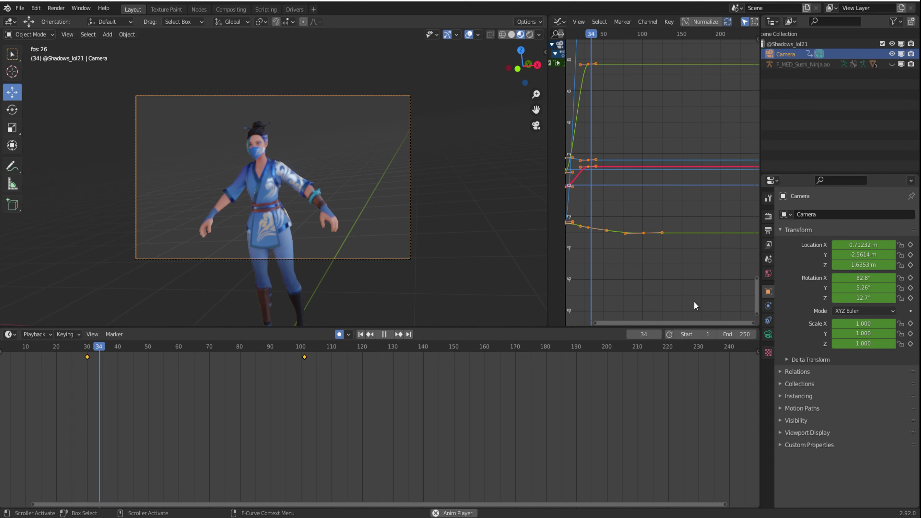
{"action": "key", "text": "space"}
- At frame 46, leave camera view and move the camera -0.44045 m along Y to record an extra keyframe
{"action": "left_click", "coordinate": [535, 131]}
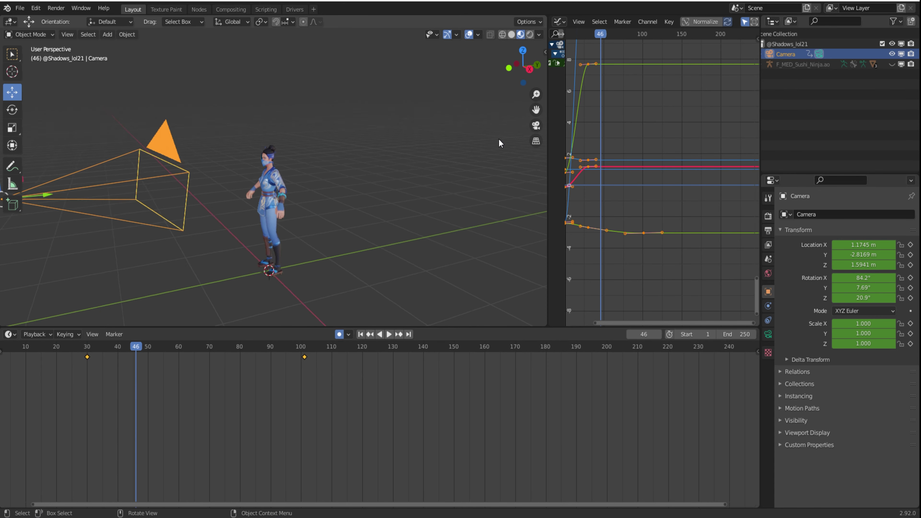
{"action": "scroll", "coordinate": [482, 97], "scroll_direction": "up", "scroll_amount": 2}
{"action": "left_click_drag", "start_coordinate": [524, 68], "coordinate": [481, 68]}
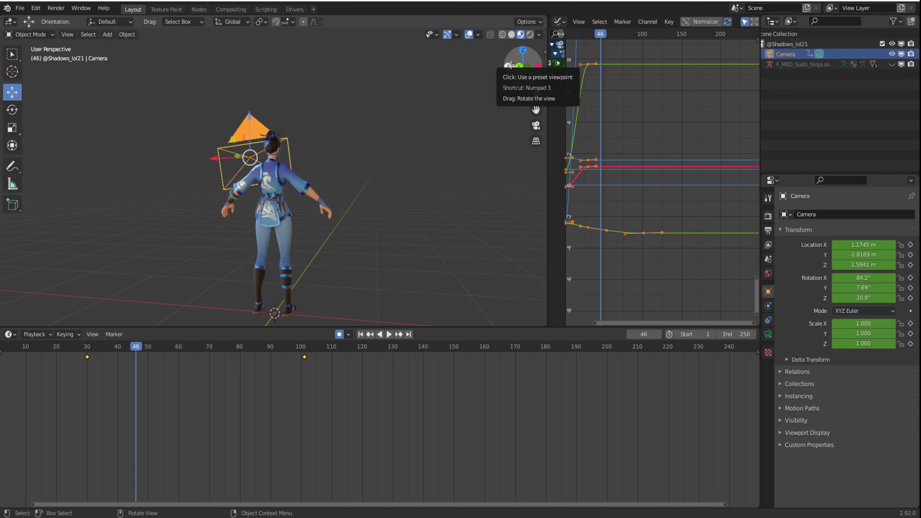
{"action": "left_click_drag", "start_coordinate": [509, 65], "coordinate": [432, 172]}
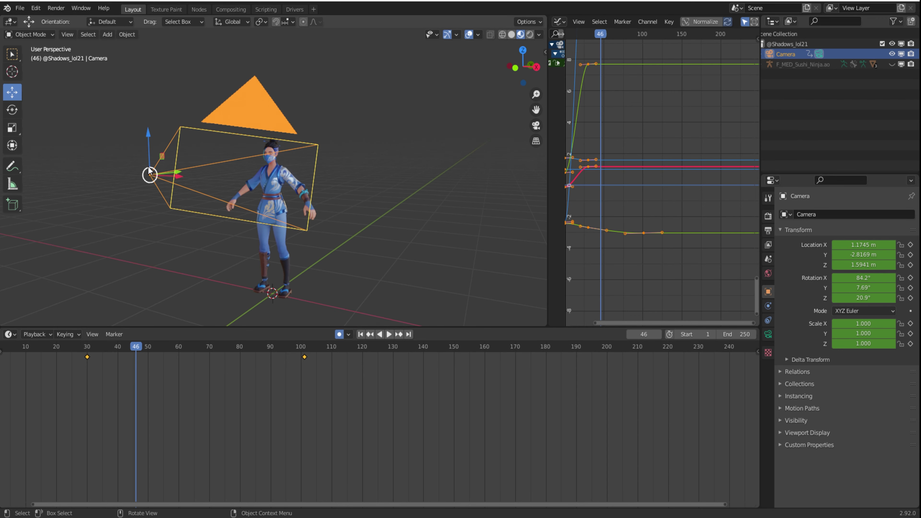
{"action": "left_click_drag", "start_coordinate": [179, 176], "coordinate": [67, 198]}
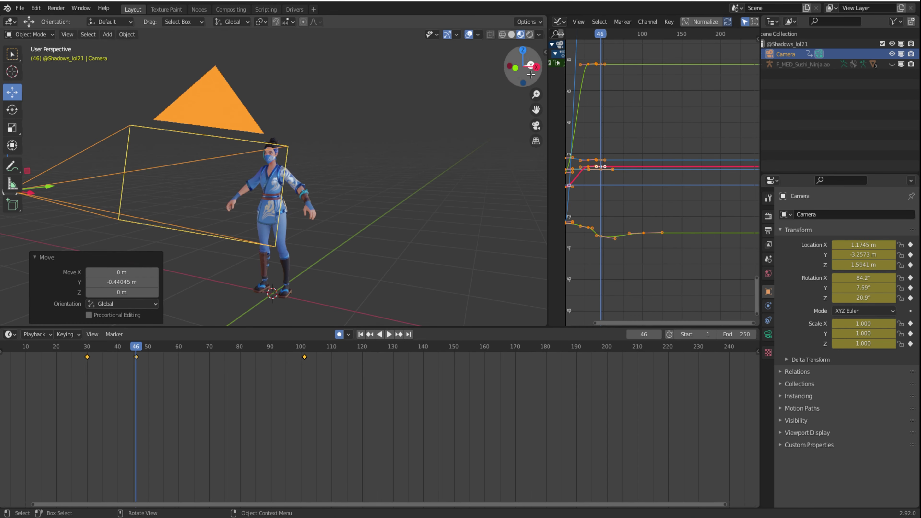
{"action": "left_click_drag", "start_coordinate": [506, 83], "coordinate": [503, 88]}
{"action": "scroll", "coordinate": [259, 140], "scroll_direction": "down", "scroll_amount": 3}
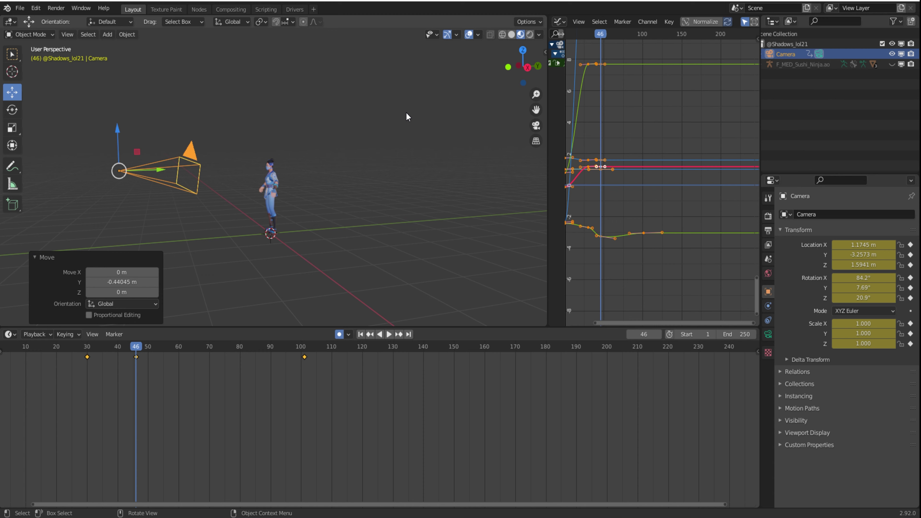